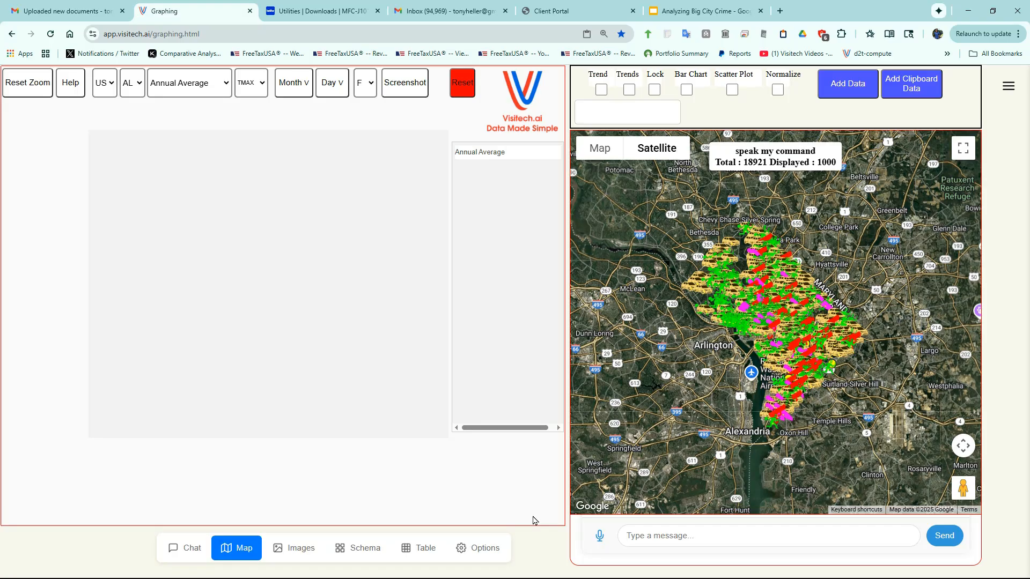
# Graph the number of crimes for each date and map the crimes on June 25th 2025.
pyautogui.click(599, 537)
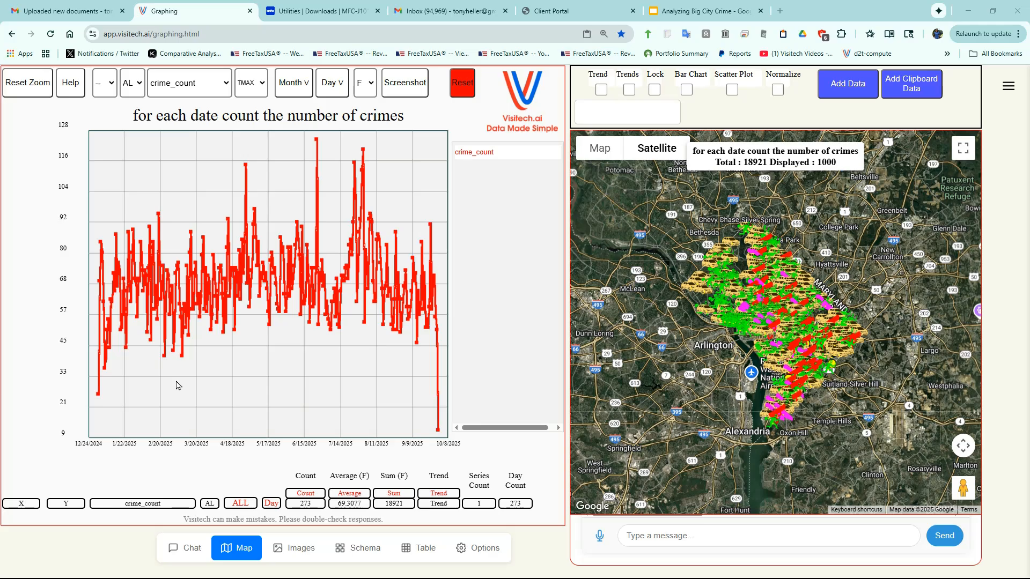
pyautogui.moveTo(334, 147)
pyautogui.click(599, 536)
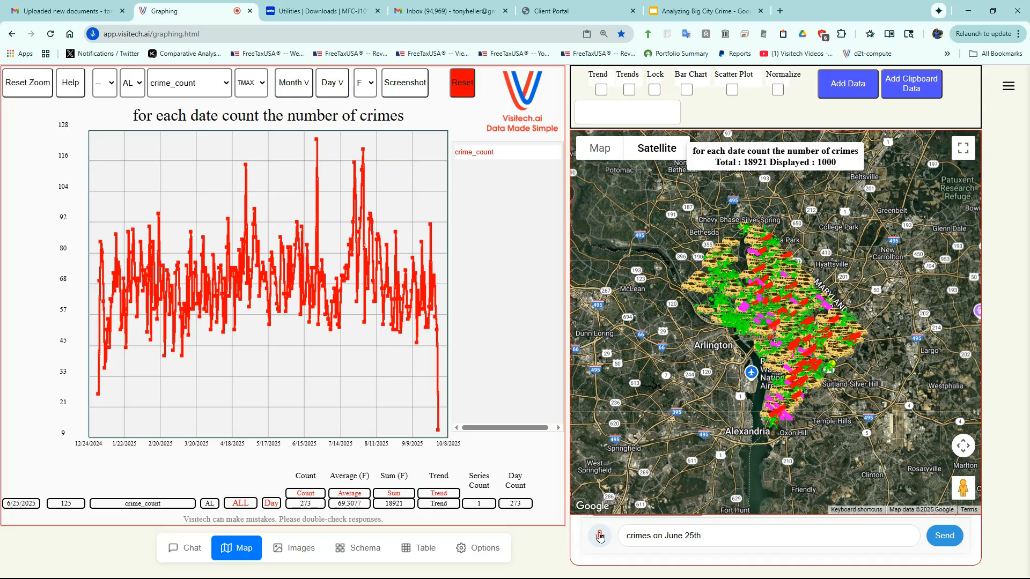
pyautogui.click(600, 536)
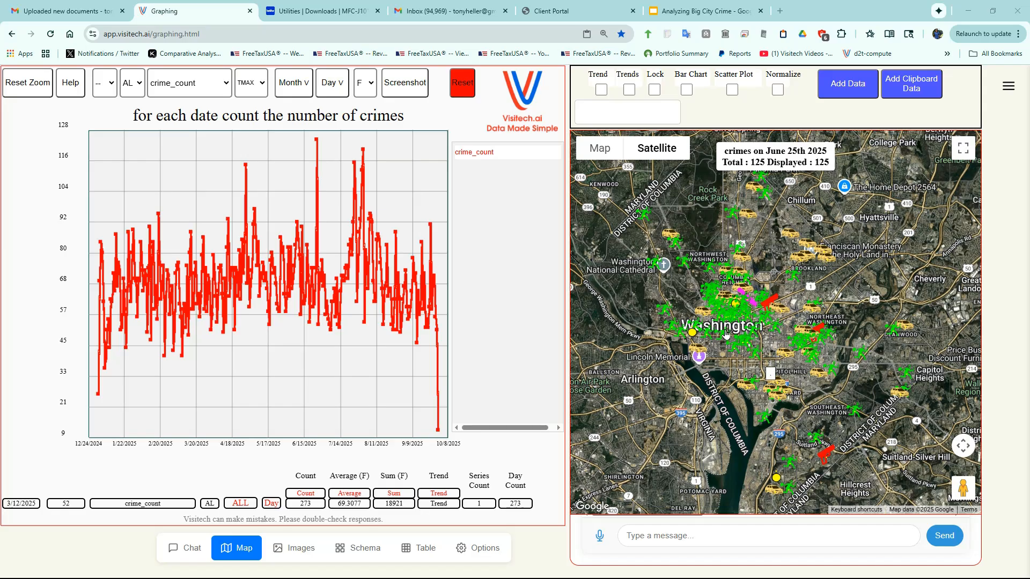
# Show the record details of the crime marker just north of Logan Circle on the map.
pyautogui.scroll(3, 732, 315)
pyautogui.scroll(3, 728, 318)
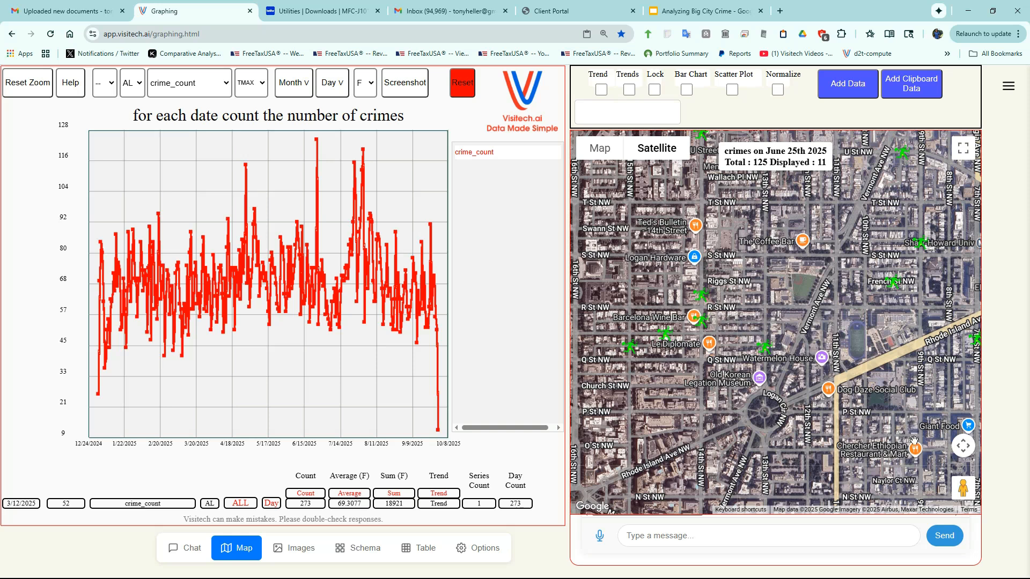
pyautogui.moveTo(959, 488); pyautogui.dragTo(699, 325)
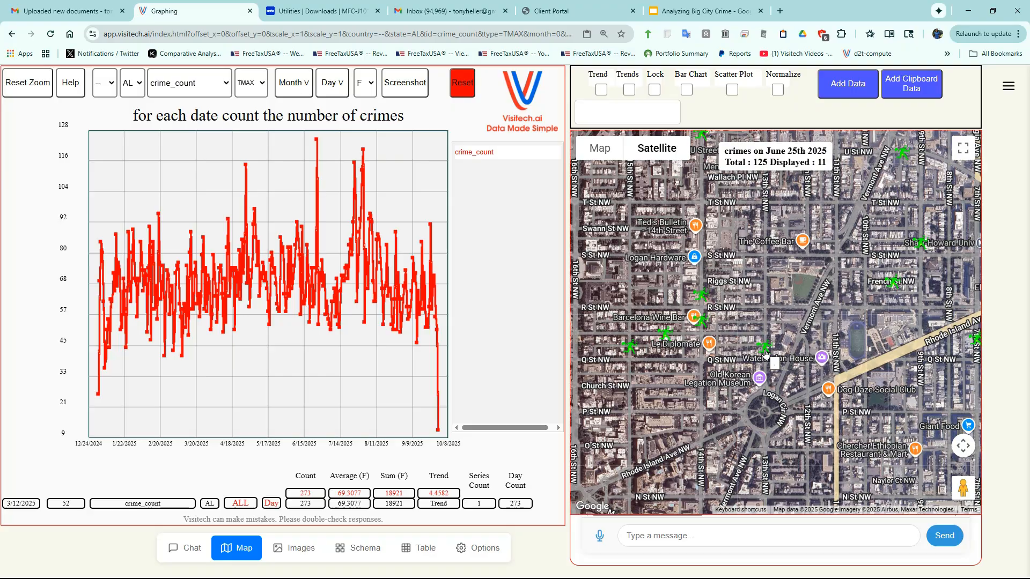
pyautogui.click(764, 352)
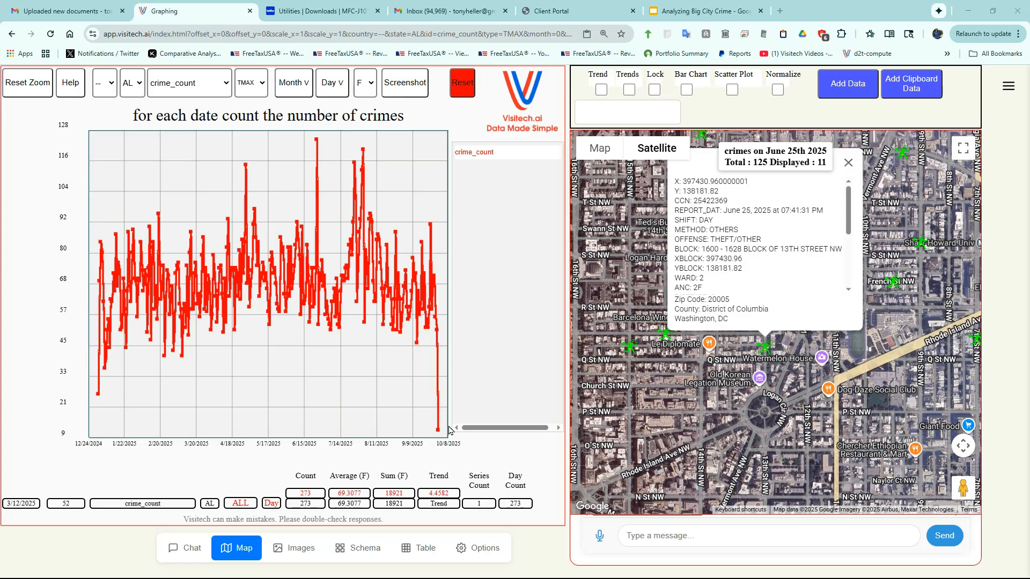
# Add a series to the graph that counts the number of violent crimes for each date.
pyautogui.click(601, 537)
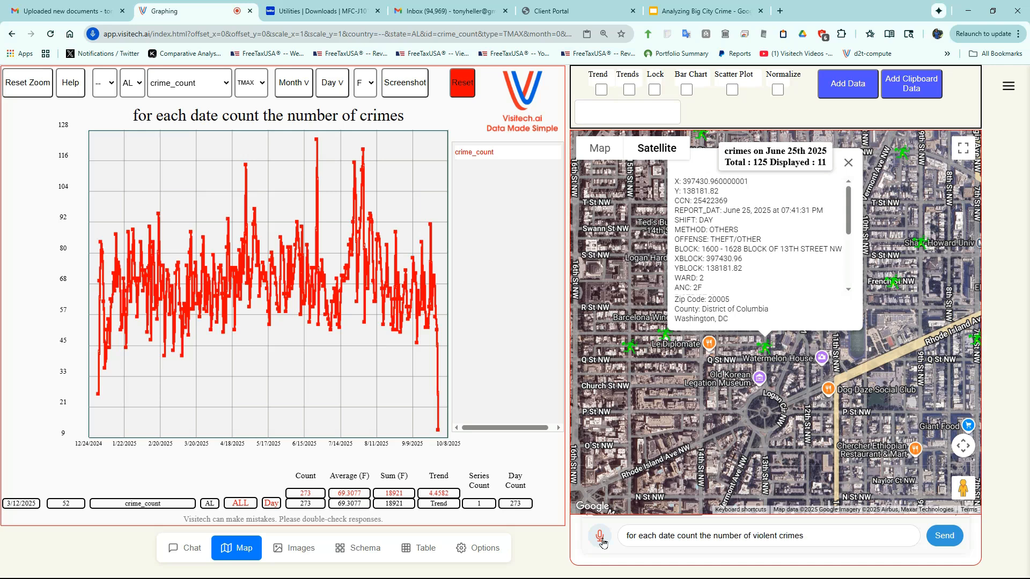
pyautogui.click(602, 537)
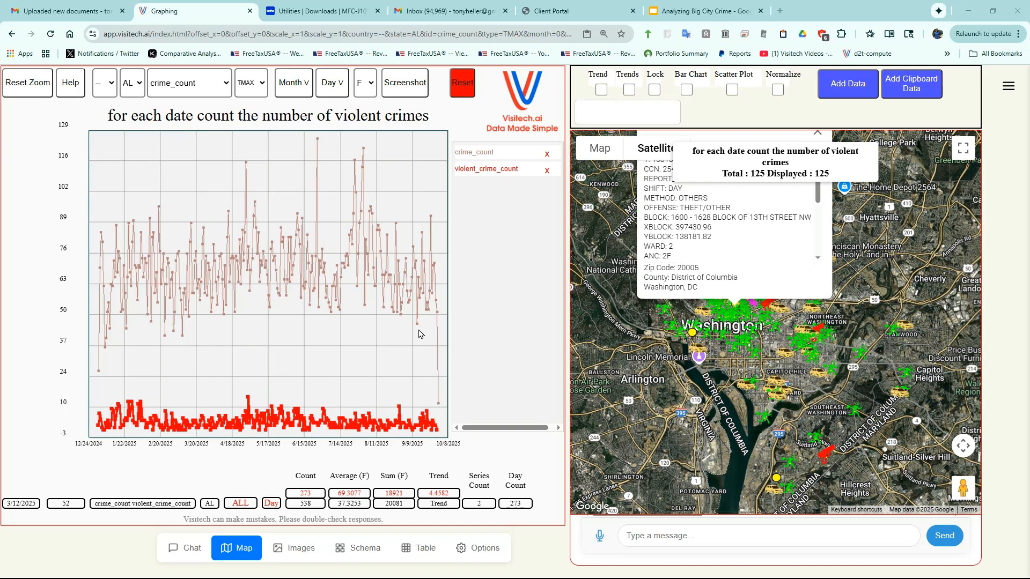
# Remove the crime_count series from the graph and rescale the view to the violent_crime_count series.
pyautogui.moveTo(418, 328)
pyautogui.click(488, 173)
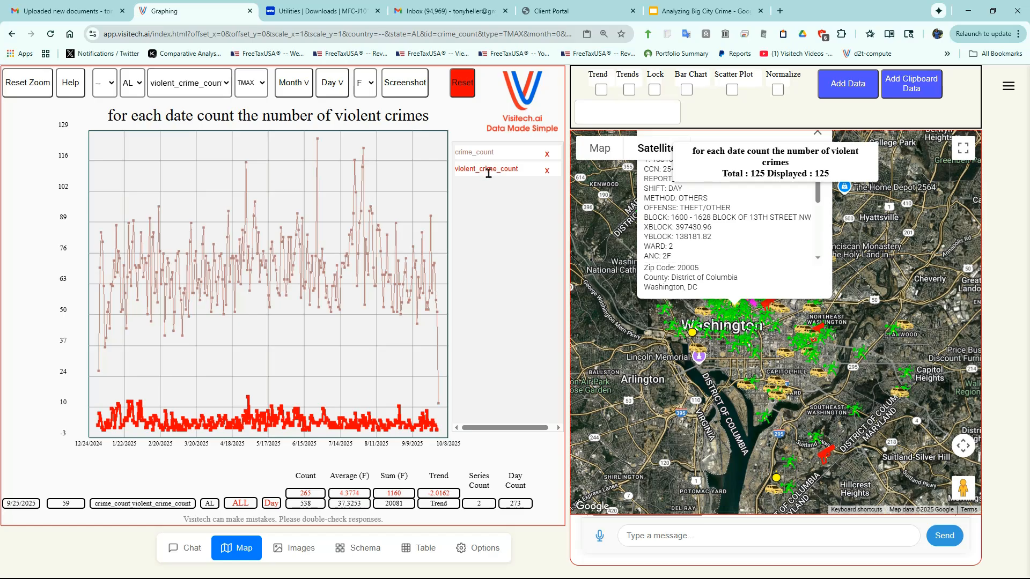
pyautogui.click(517, 152)
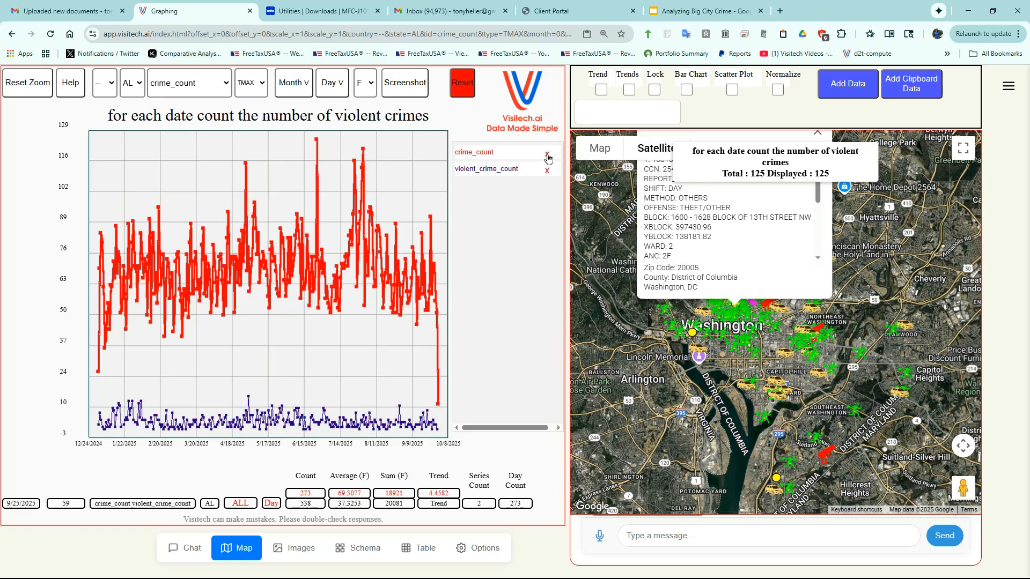
pyautogui.click(547, 155)
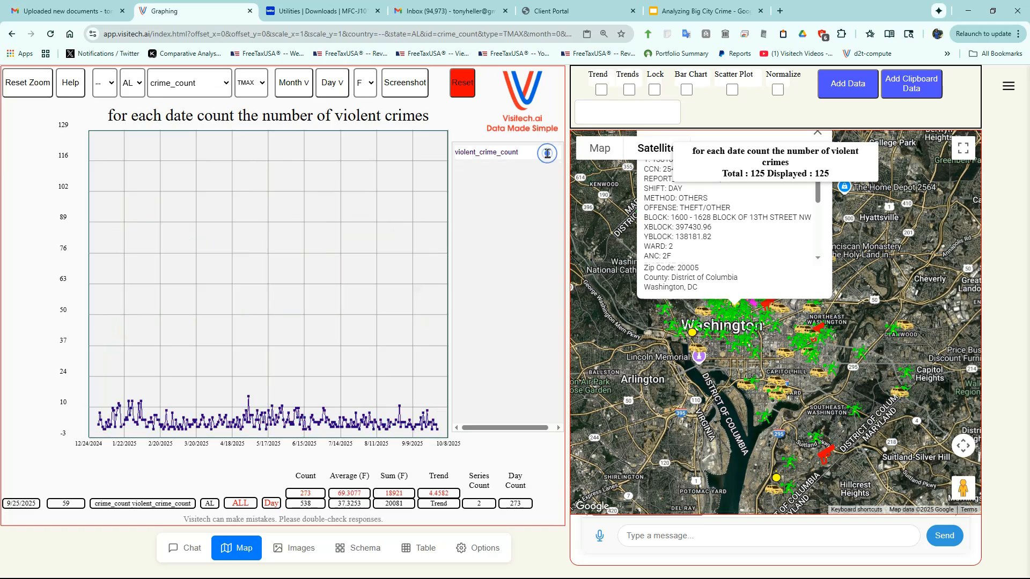
pyautogui.click(26, 86)
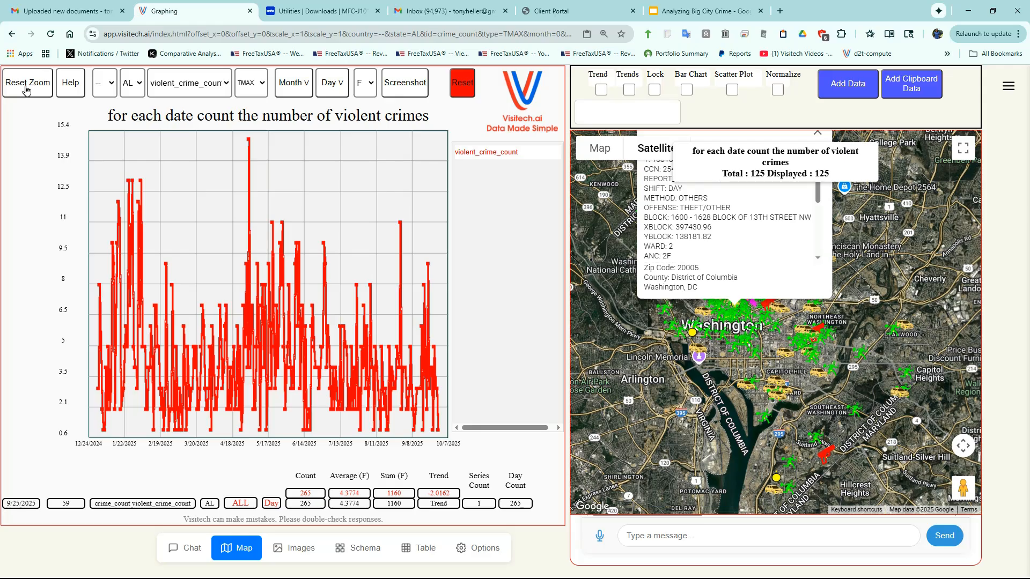
# Map the violent crimes on August 30th 2025.
pyautogui.moveTo(402, 227)
pyautogui.click(599, 536)
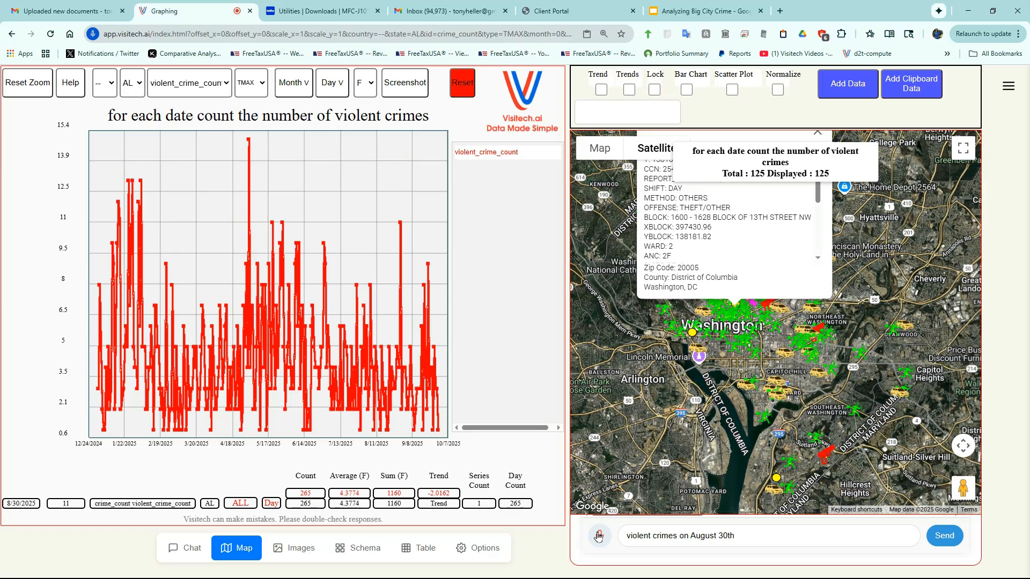
pyautogui.click(599, 537)
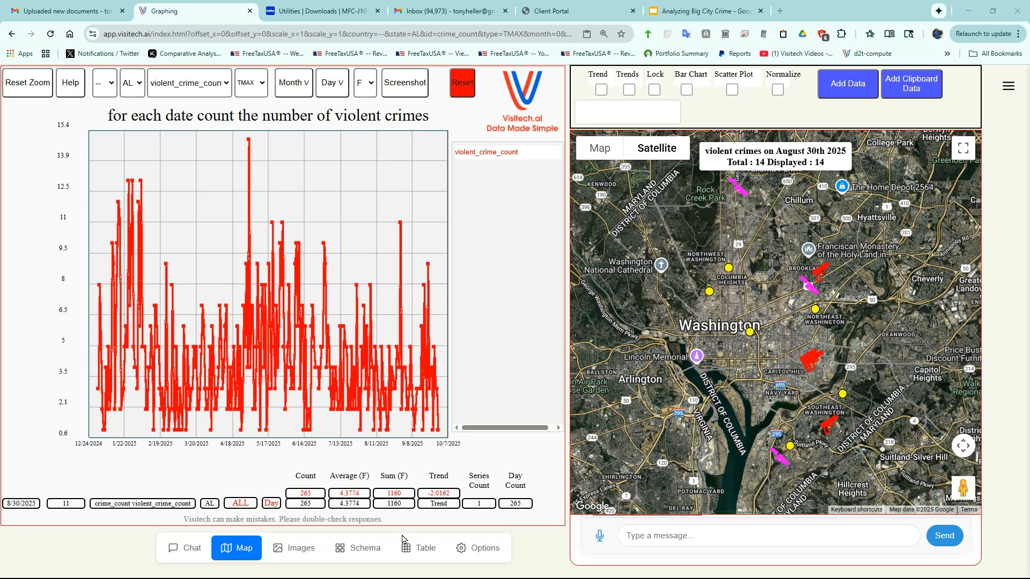
# Consult the DC_Crime_2025 table columns, then chart the crime count grouped by neighborhood cluster as a ranked series.
pyautogui.click(421, 548)
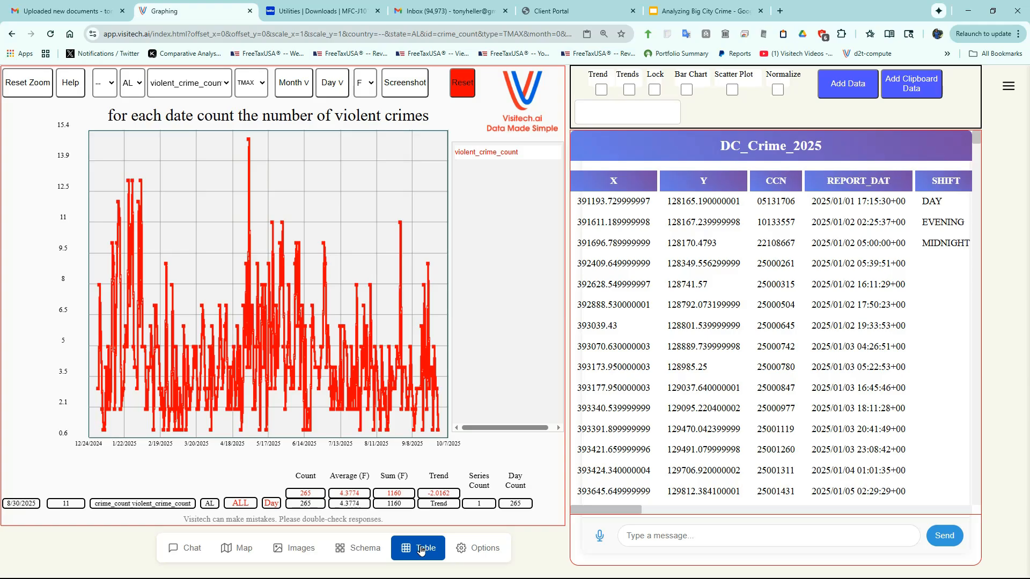
pyautogui.hscroll(10, 847, 214)
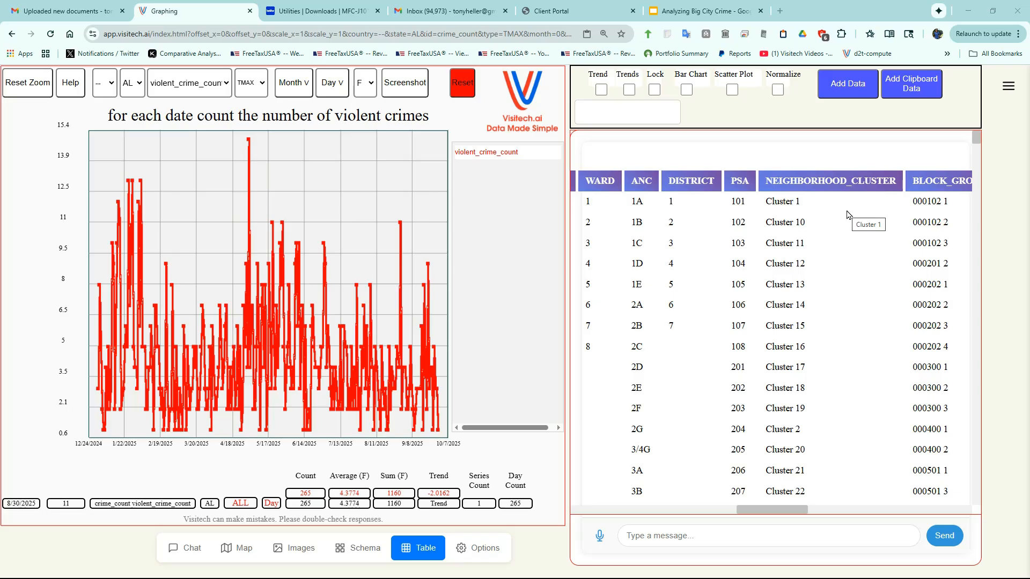
pyautogui.click(600, 536)
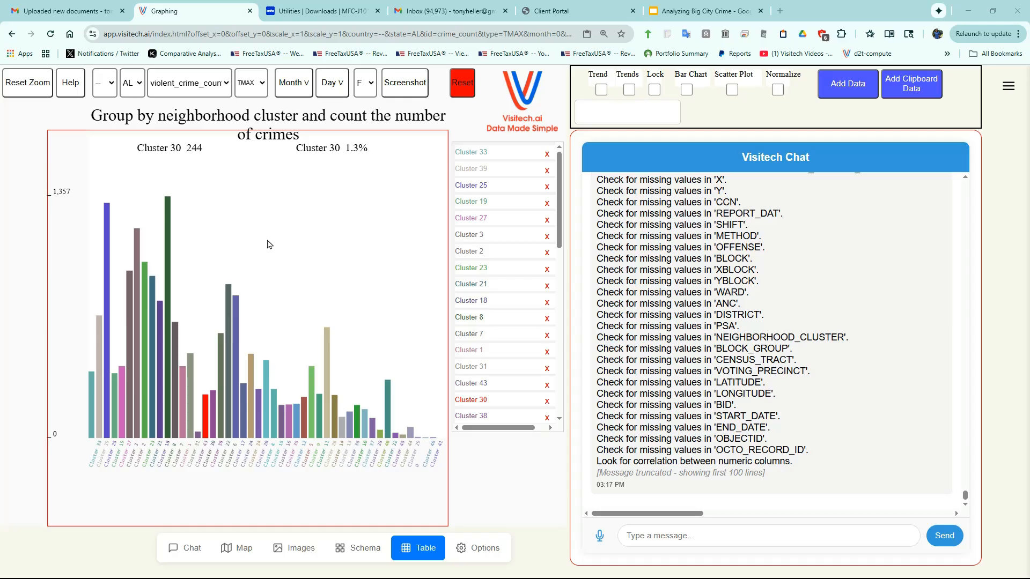
pyautogui.click(598, 538)
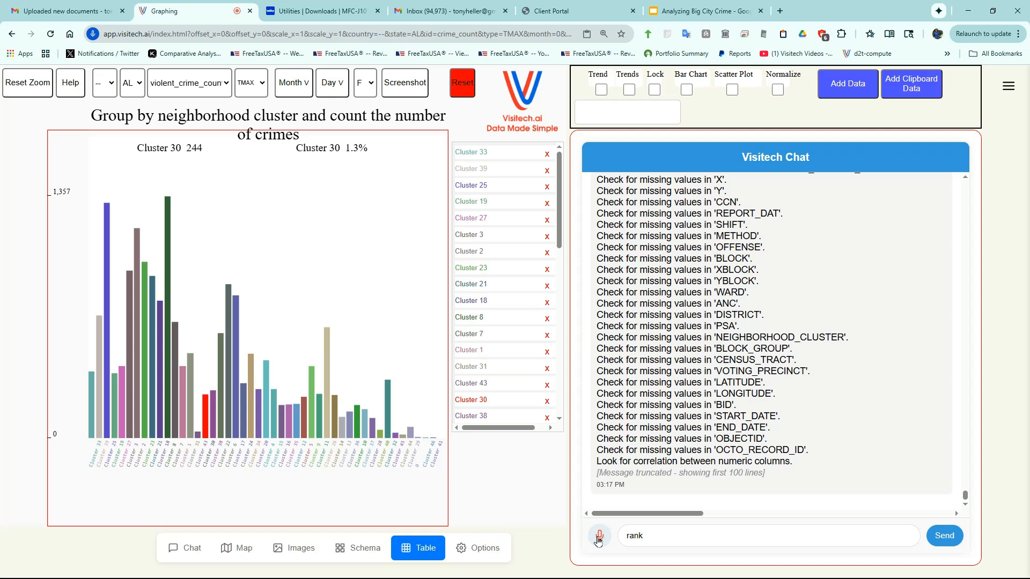
pyautogui.click(598, 538)
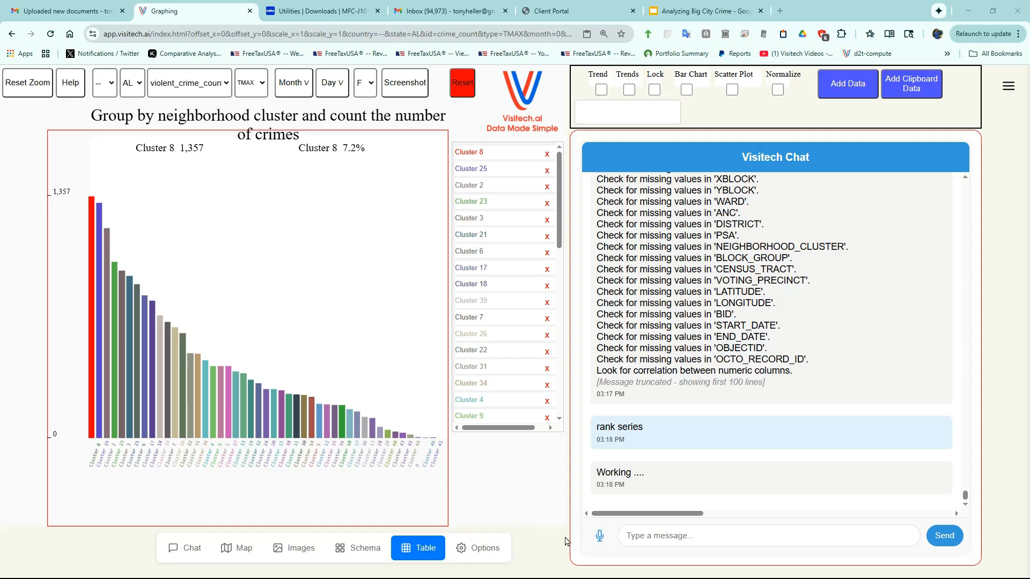
# Map the crimes in cluster 8.
pyautogui.click(598, 538)
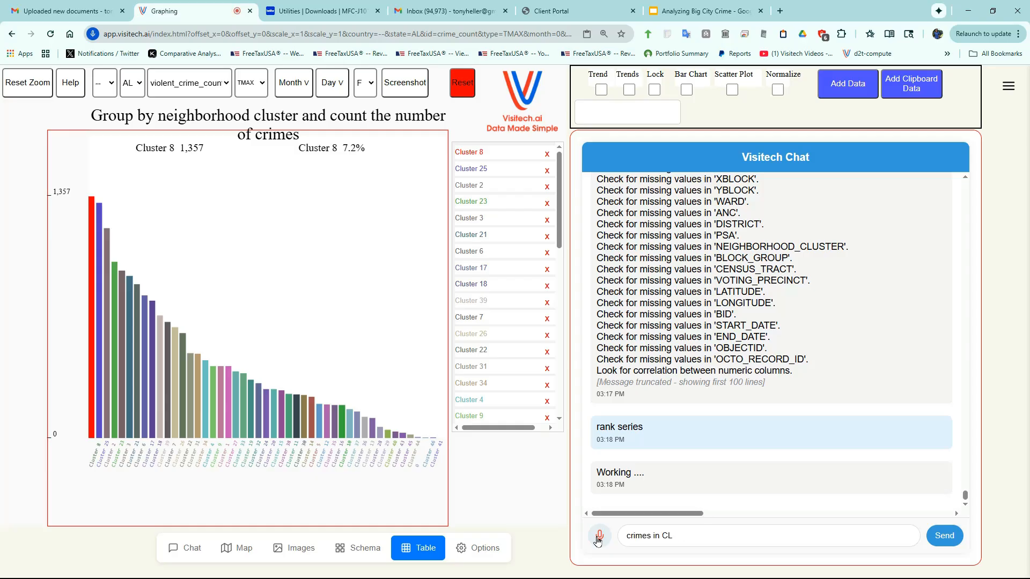
pyautogui.click(598, 537)
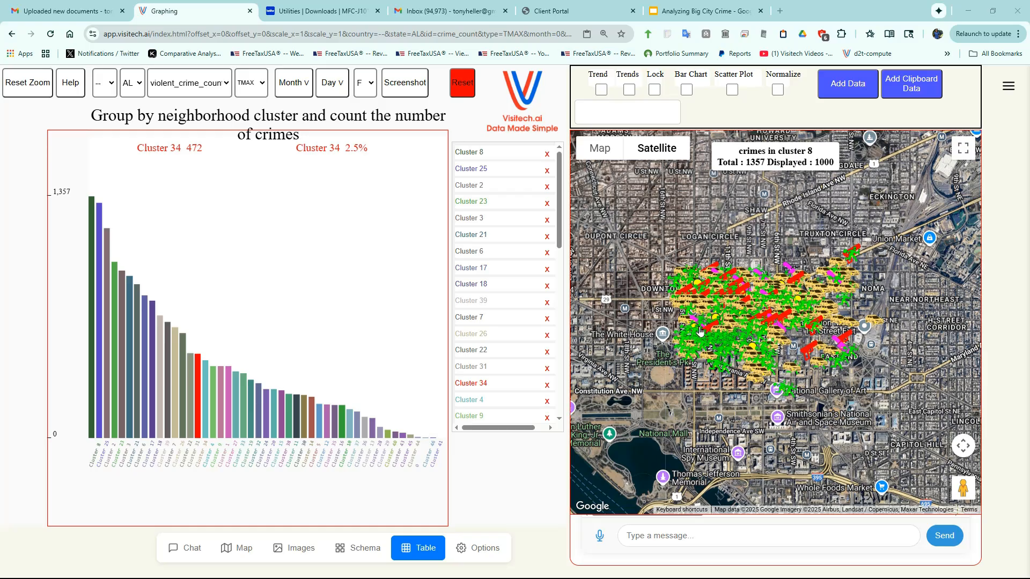
# Group the violent crimes by neighborhood cluster, count them, and rank the series.
pyautogui.click(600, 539)
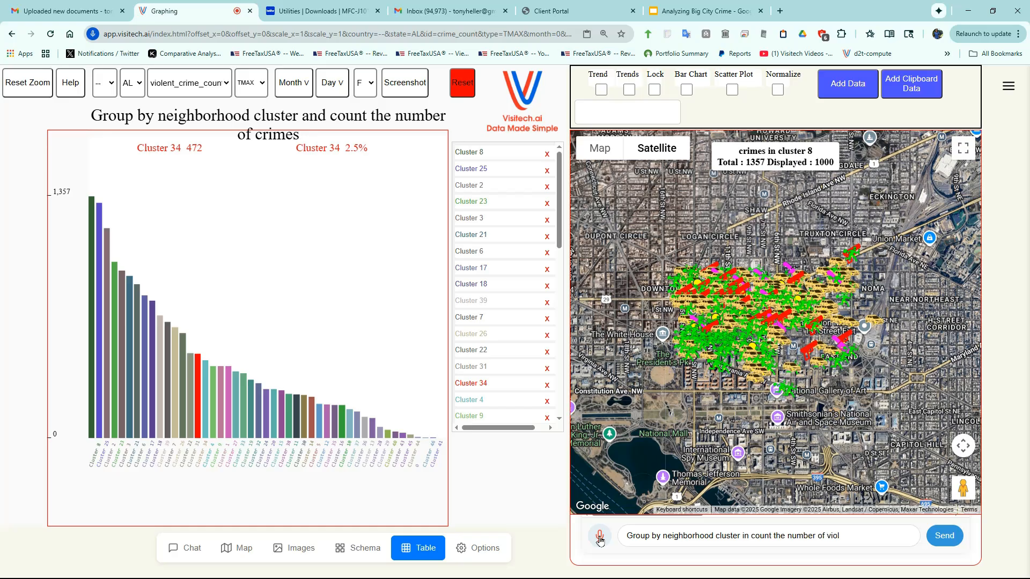
pyautogui.click(599, 538)
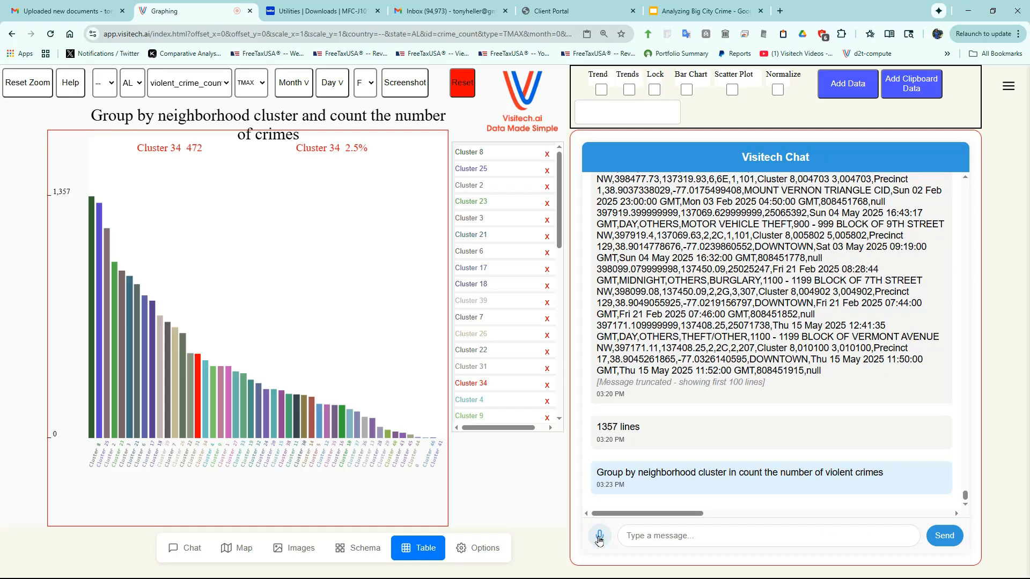
pyautogui.click(600, 538)
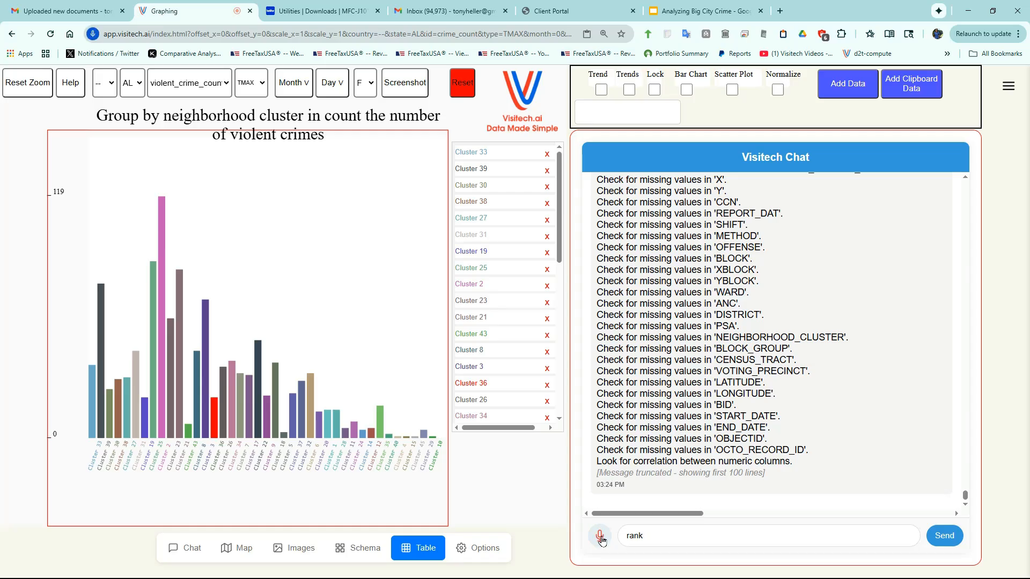
pyautogui.click(600, 538)
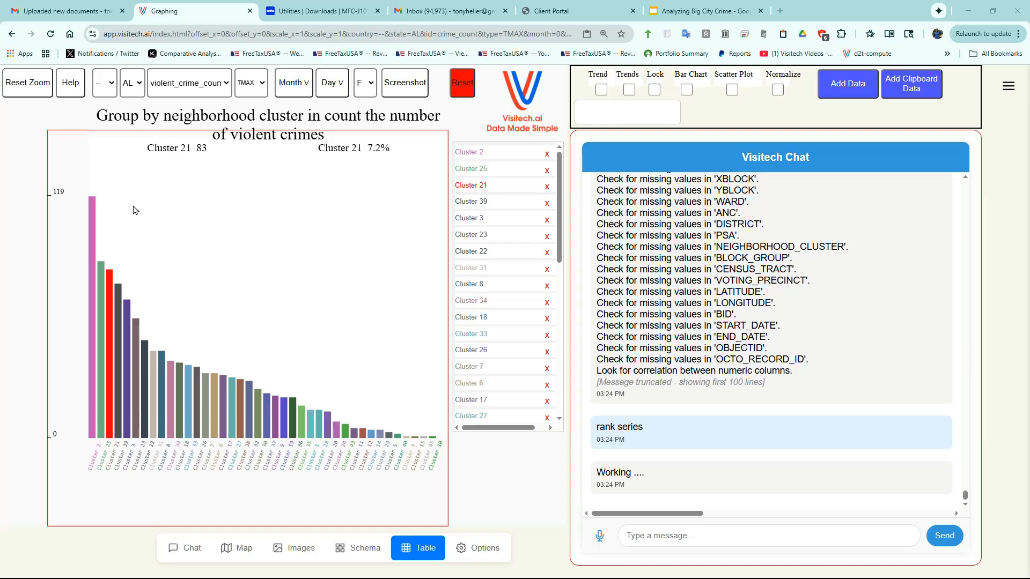
# Map the violent crimes in neighborhood cluster 2.
pyautogui.moveTo(93, 210)
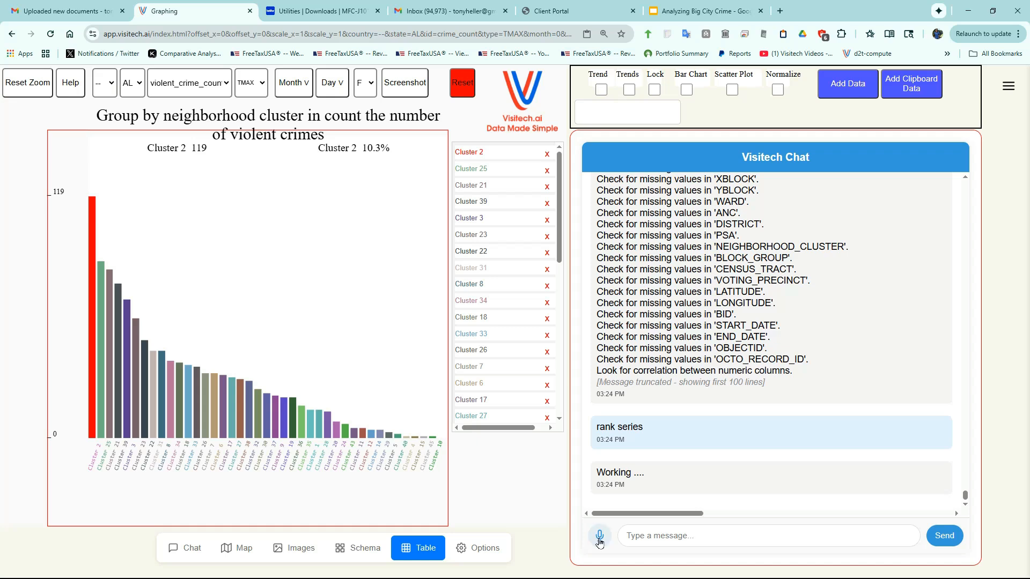
pyautogui.click(599, 536)
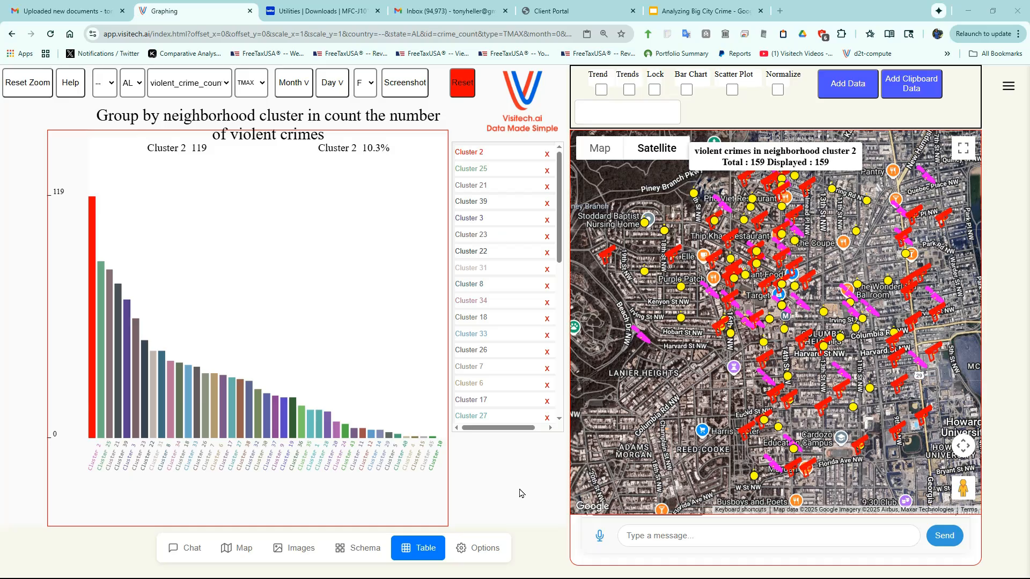
# Add the NVDA and Intel stock prices to the graph and magnify Intel's candlesticks from August 2025 onward.
pyautogui.click(599, 541)
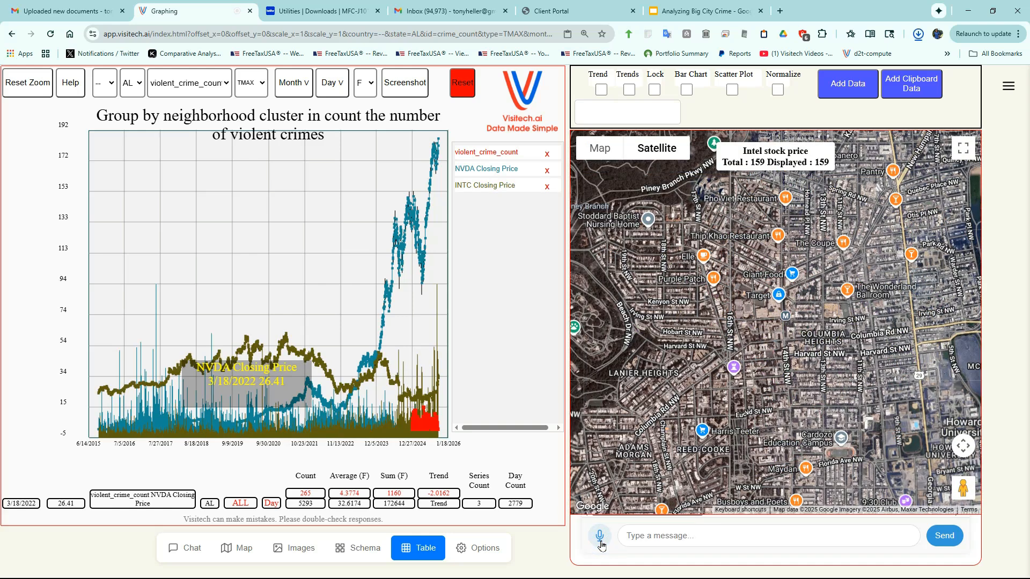
pyautogui.moveTo(417, 341); pyautogui.dragTo(445, 411)
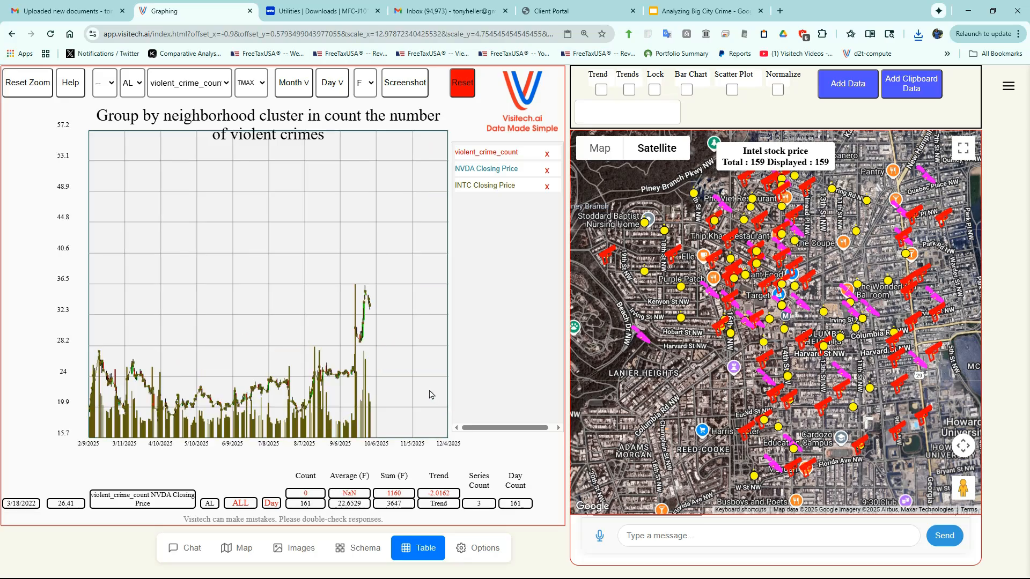
pyautogui.moveTo(320, 250); pyautogui.dragTo(408, 365)
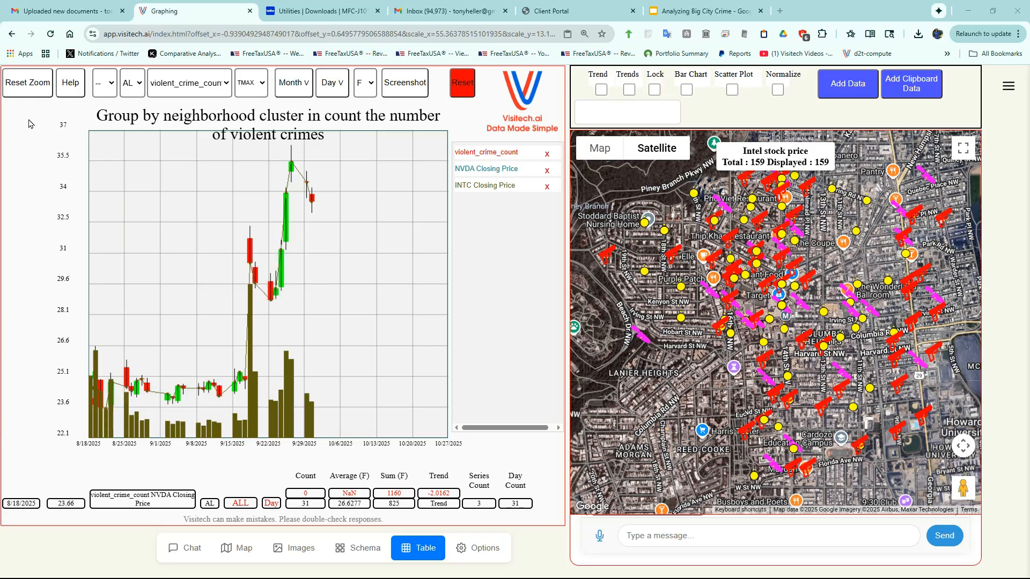
# Reset the graph zoom, magnify the period from April 2023 onward, and inspect the NVDA price and violent crime data points.
pyautogui.click(29, 82)
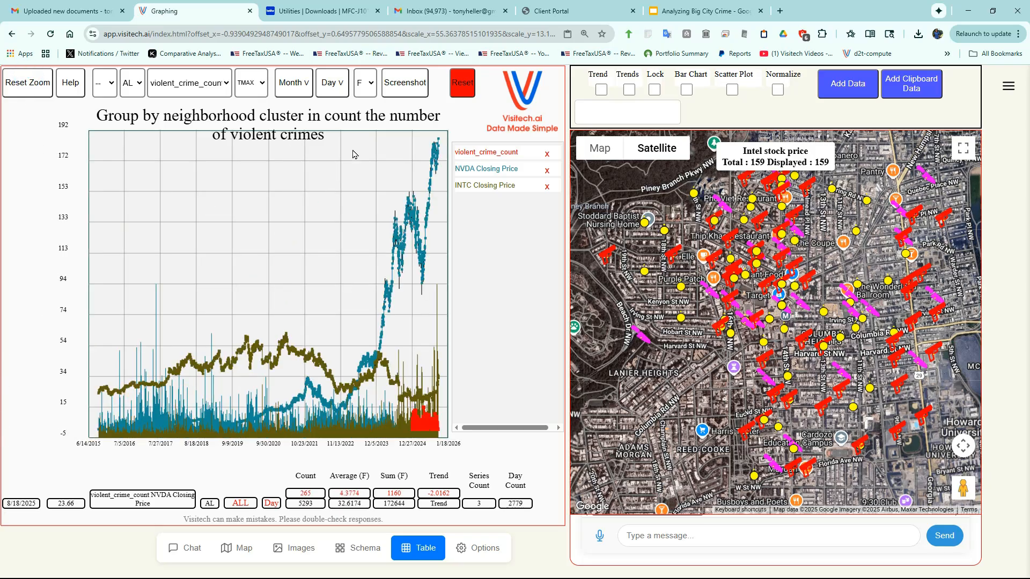
pyautogui.moveTo(354, 141); pyautogui.dragTo(445, 439)
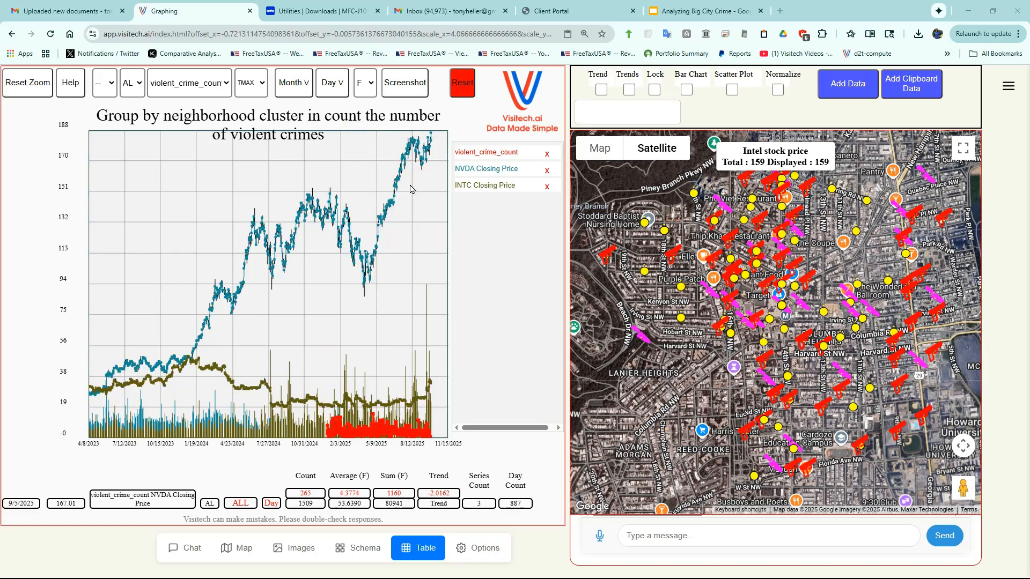
pyautogui.moveTo(399, 182)
pyautogui.moveTo(400, 405)
pyautogui.moveTo(385, 431)
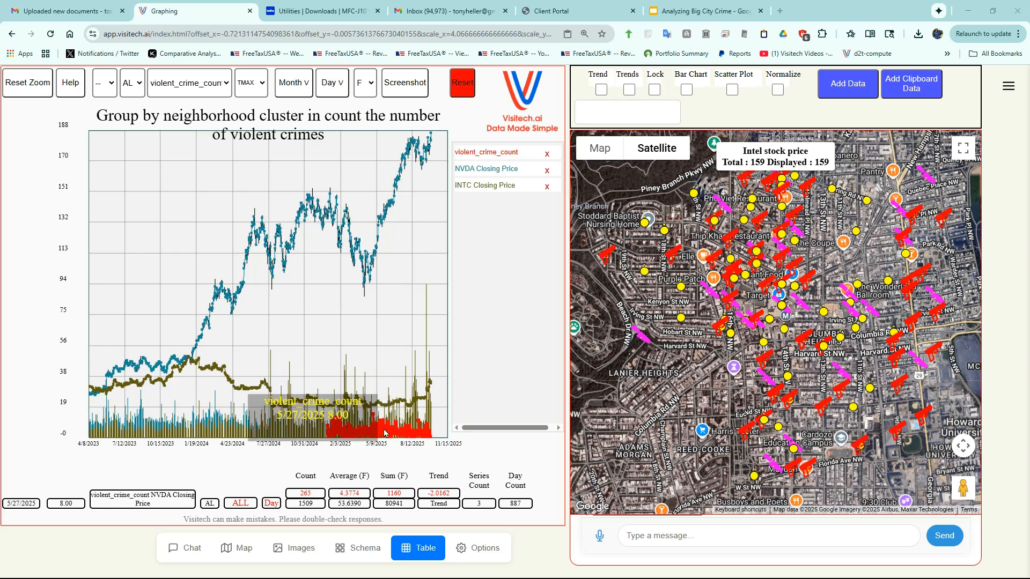